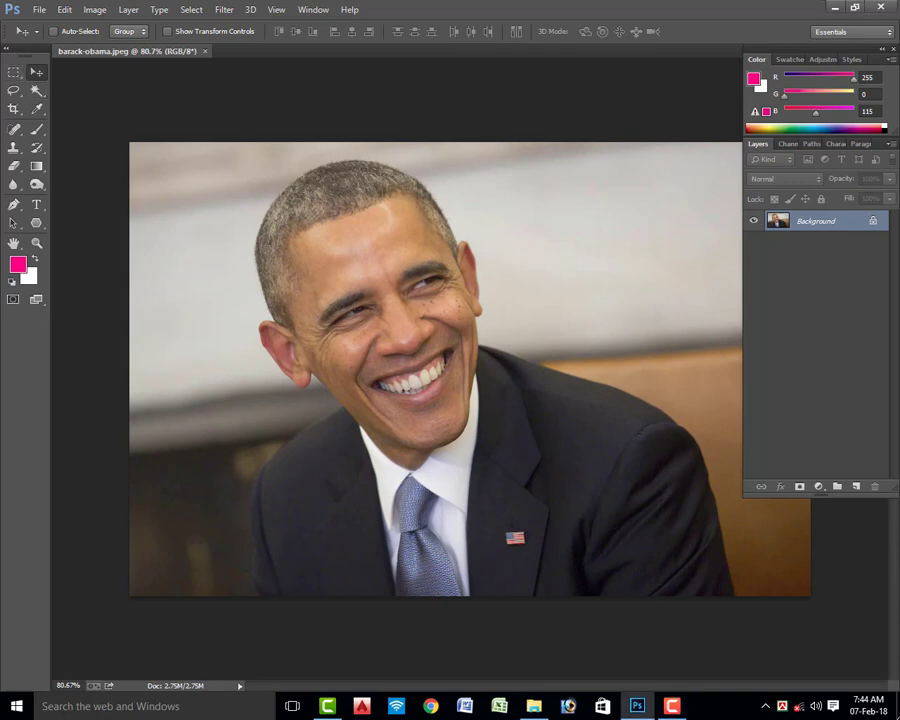
left_click_drag(484, 372, 705, 455)
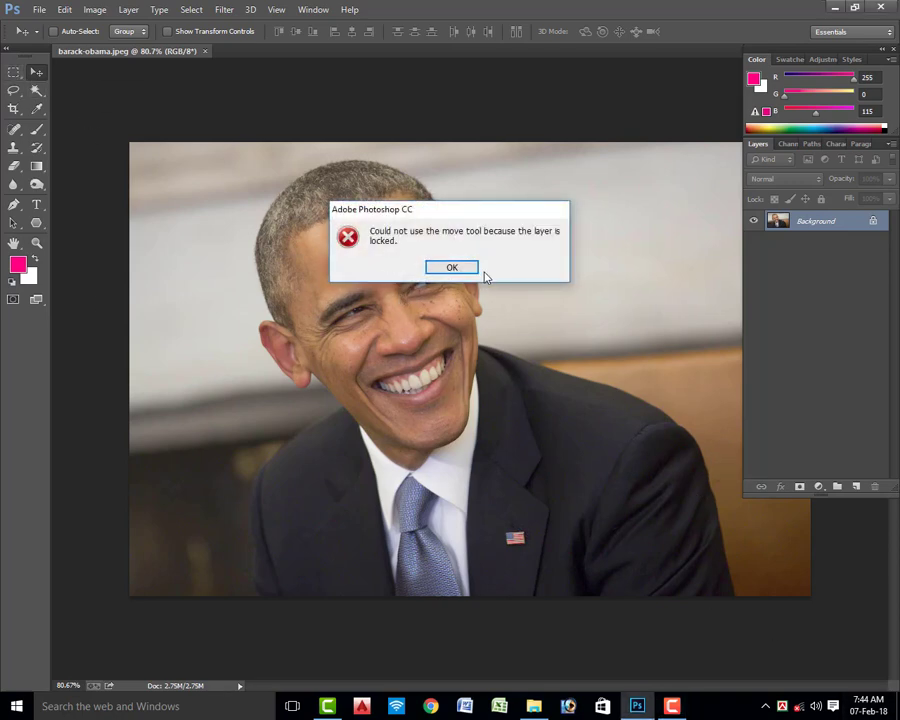
left_click(470, 266)
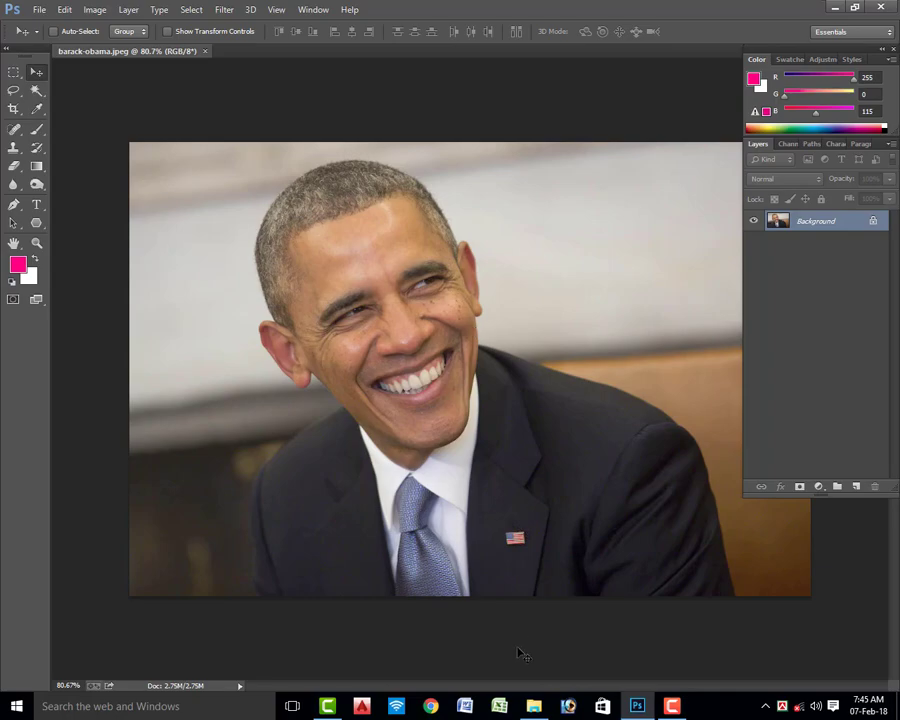
- In File Explorer, open the Pic folder inside the Photoshop CC folder
left_click(534, 706)
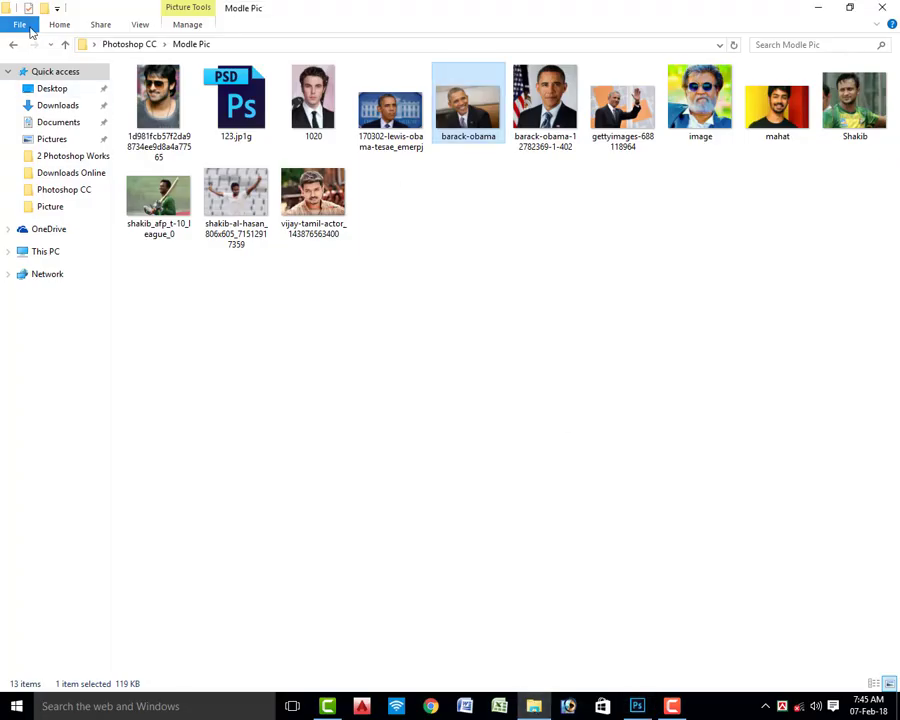
left_click(13, 44)
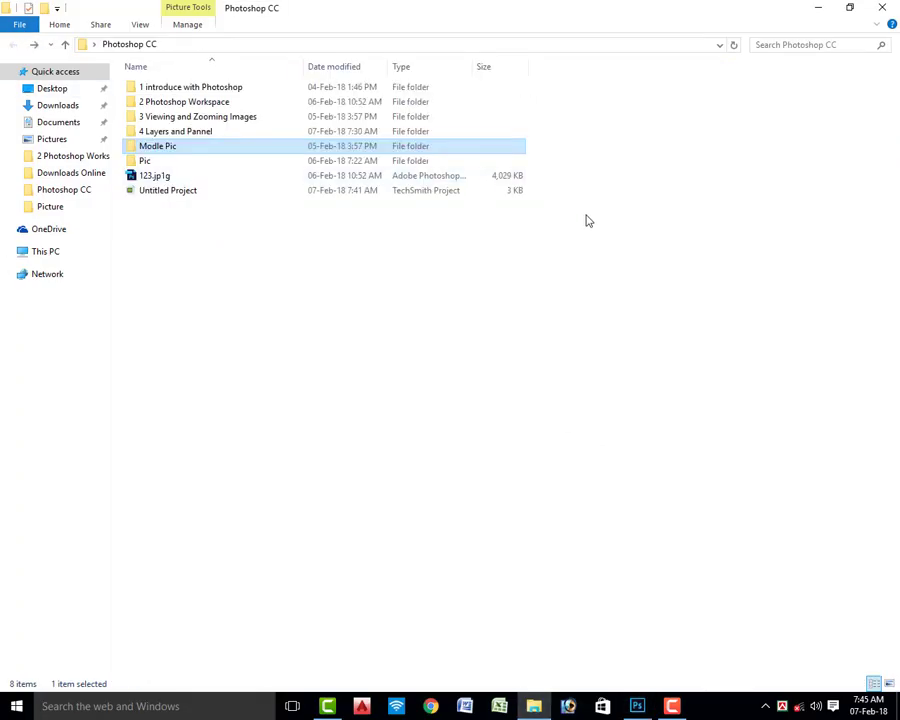
double_click(158, 162)
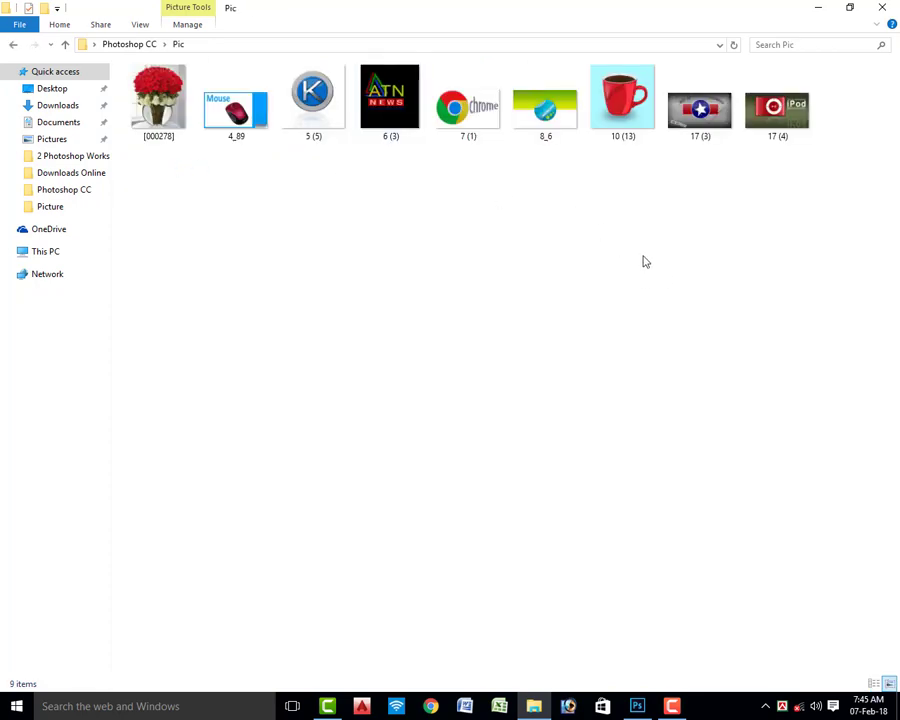
- Select the 5 (5), 7 (1), 8_6 and 10 (13) images and drag them into the Obama document
left_click_drag(639, 254, 474, 97)
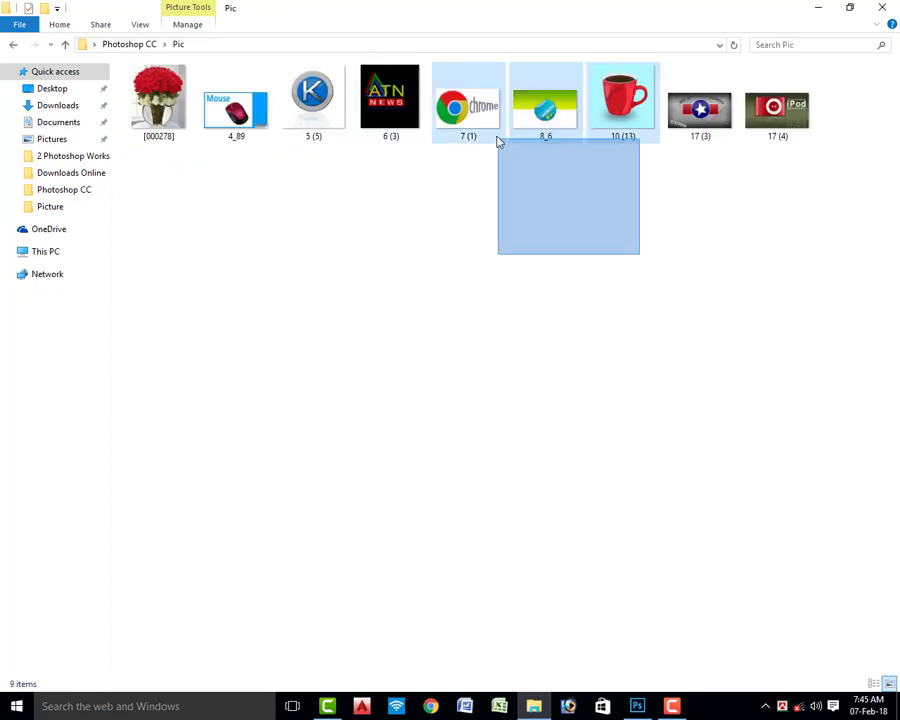
left_click(260, 134, "ctrl")
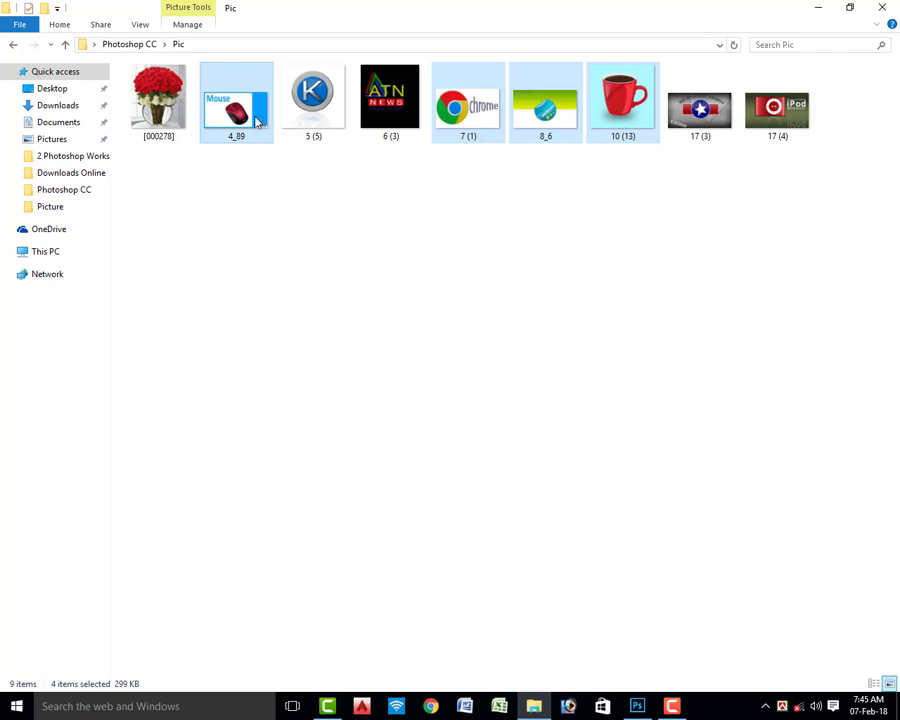
left_click(256, 135, "ctrl")
left_click(324, 110, "ctrl")
mouse_move(324, 110)
left_mouse_down()
mouse_move(507, 435)
mouse_move(438, 320)
left_mouse_up()
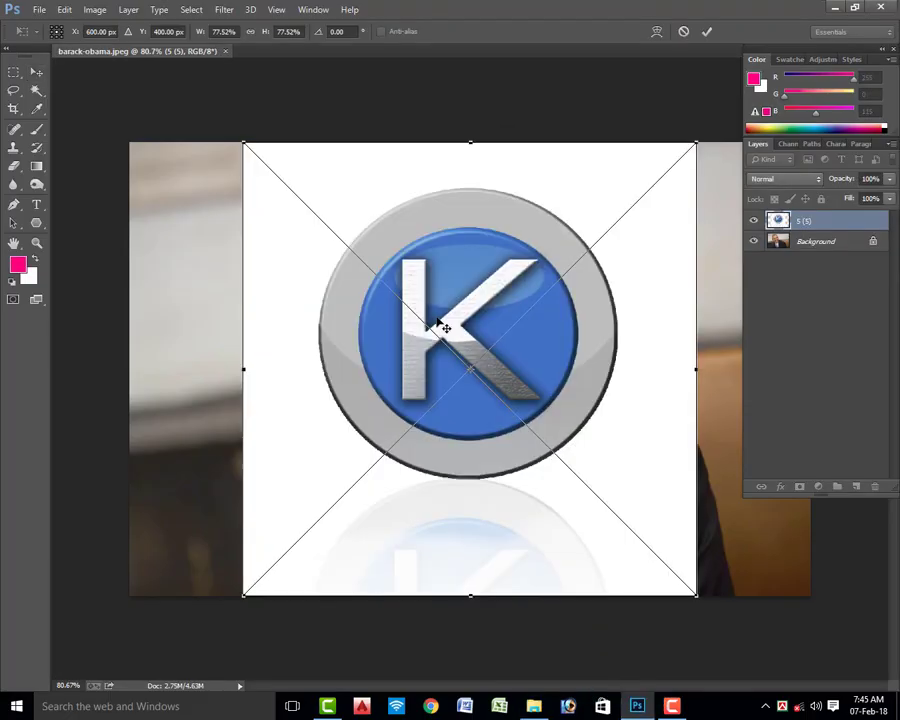
- Commit the placed images so 7 (1), 8_6 and 10 (13) become layers, with the mug on top
key("Return")
key("Return")
key("Return")
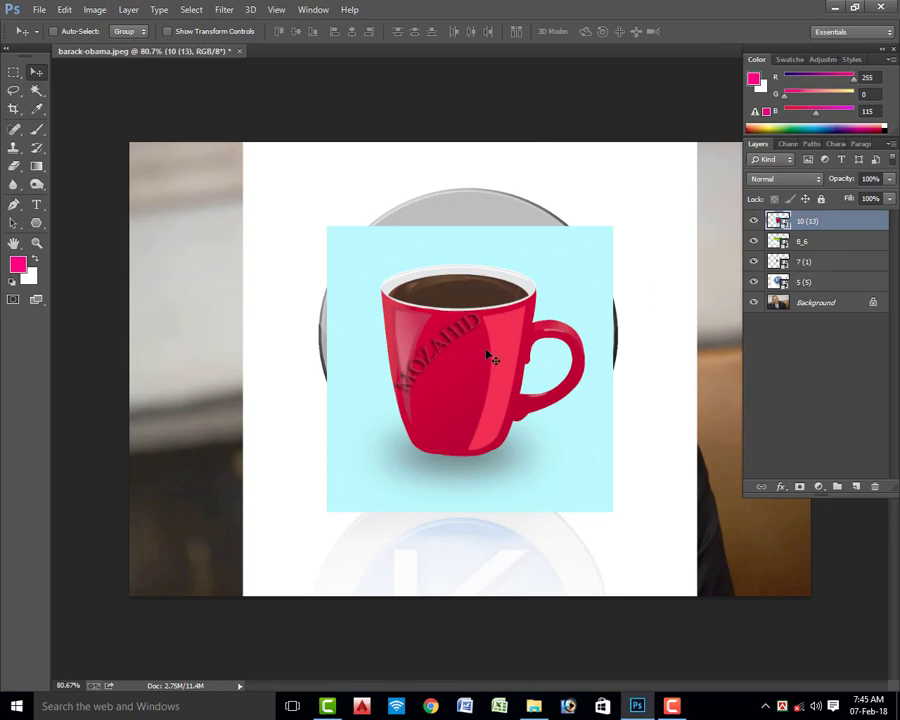
- Move the 10 (13) cup layer to the photo's top-left corner
right_click(452, 360)
left_click(460, 364)
mouse_move(454, 364)
left_mouse_down()
mouse_move(440, 354)
mouse_move(459, 366)
left_mouse_up()
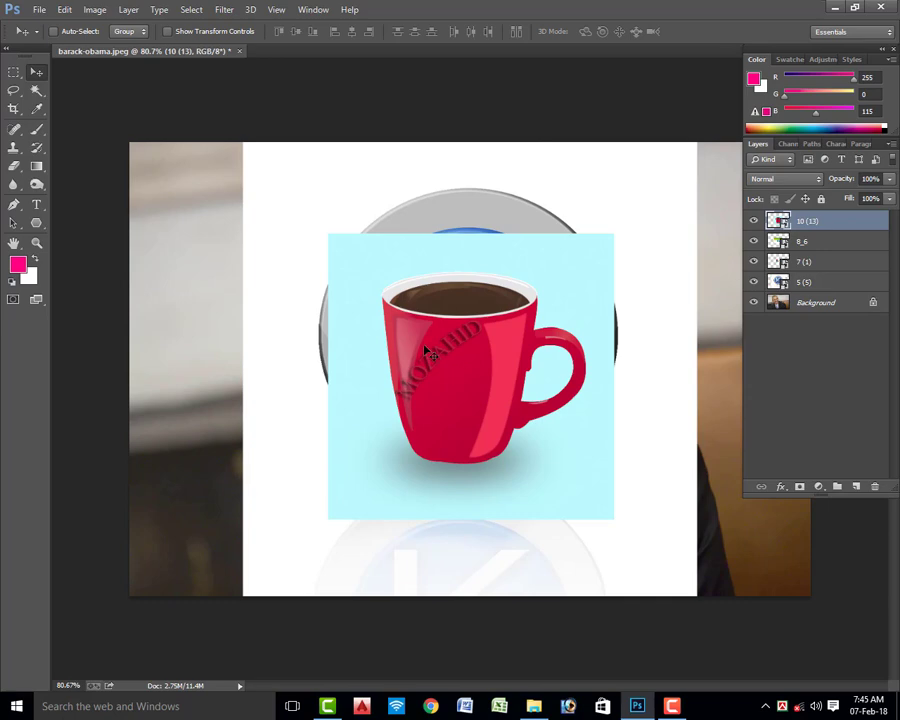
right_click(452, 363)
left_click(470, 366)
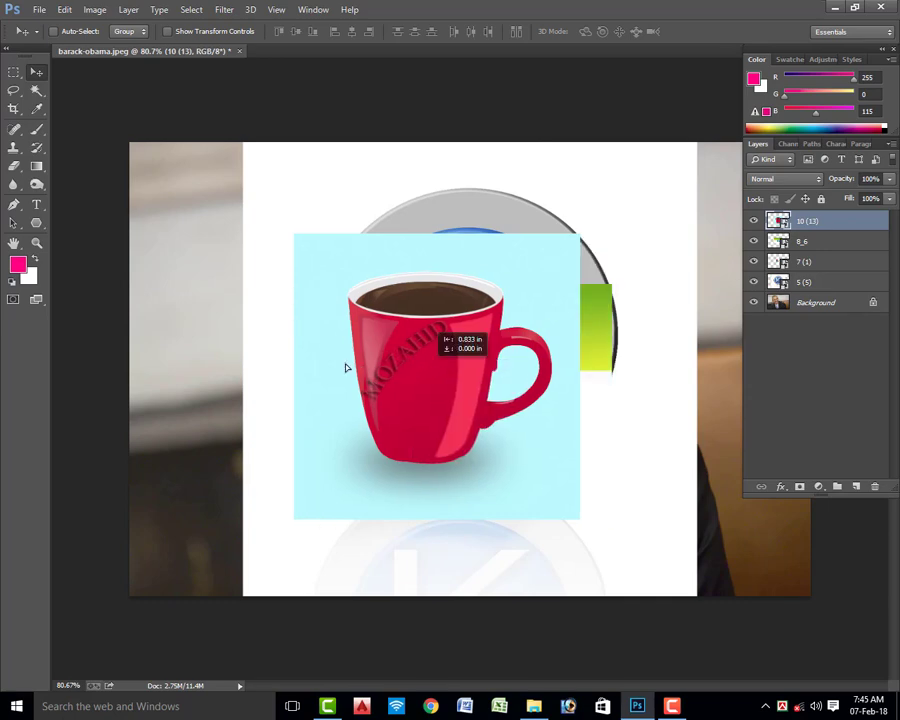
mouse_move(428, 370)
left_mouse_down()
mouse_move(229, 332)
mouse_move(266, 279)
left_mouse_up()
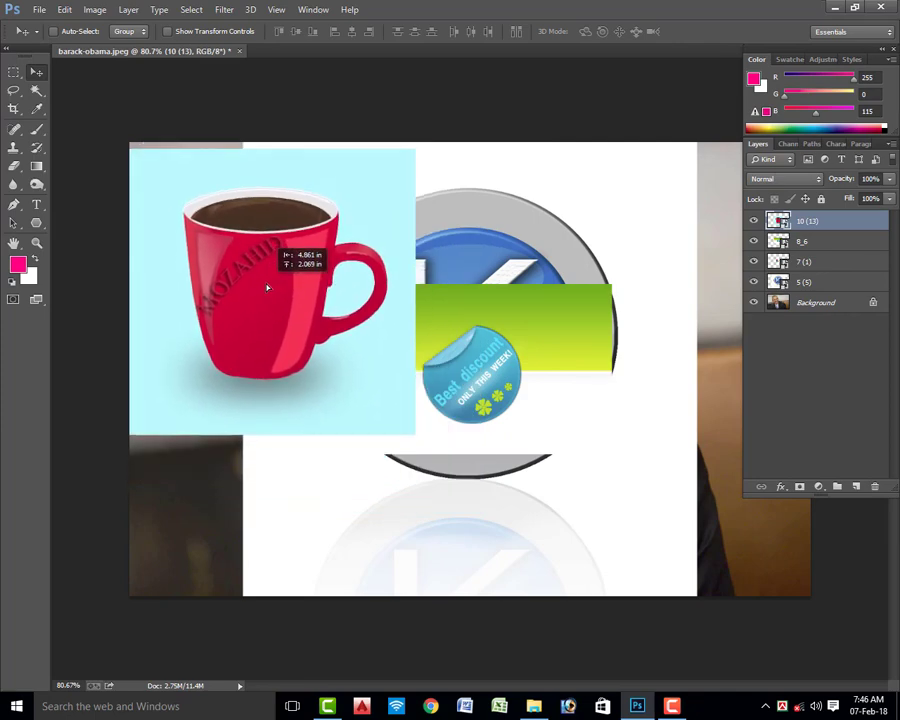
- Move the 8_6 discount banner down-right and the 7 (1) Chrome logo below the K logo
right_click(436, 342)
left_click(458, 346)
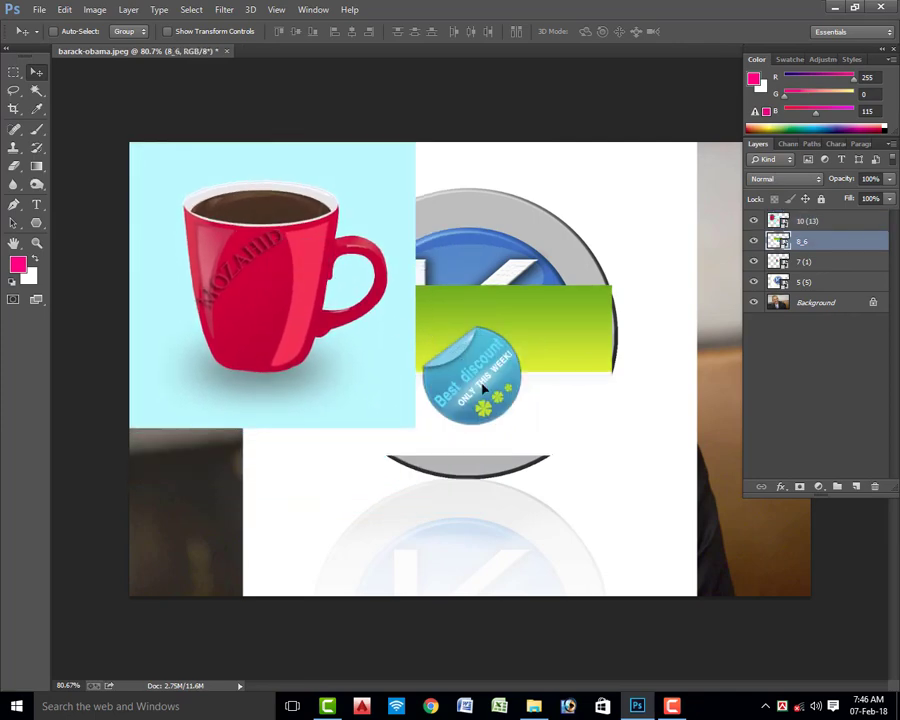
mouse_move(484, 388)
left_mouse_down()
mouse_move(615, 535)
mouse_move(637, 495)
left_mouse_up()
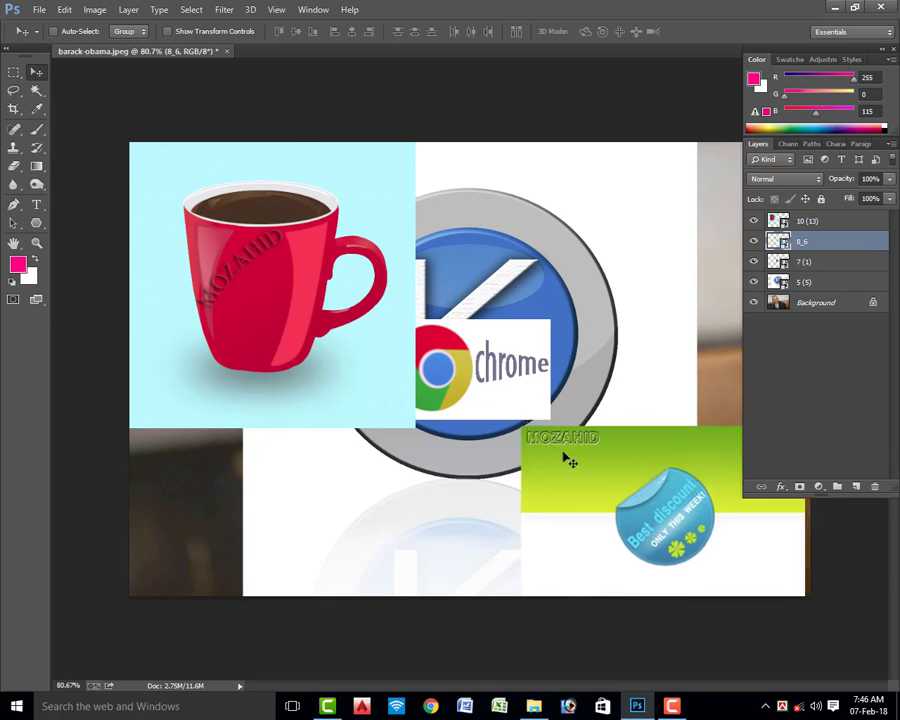
right_click(510, 336)
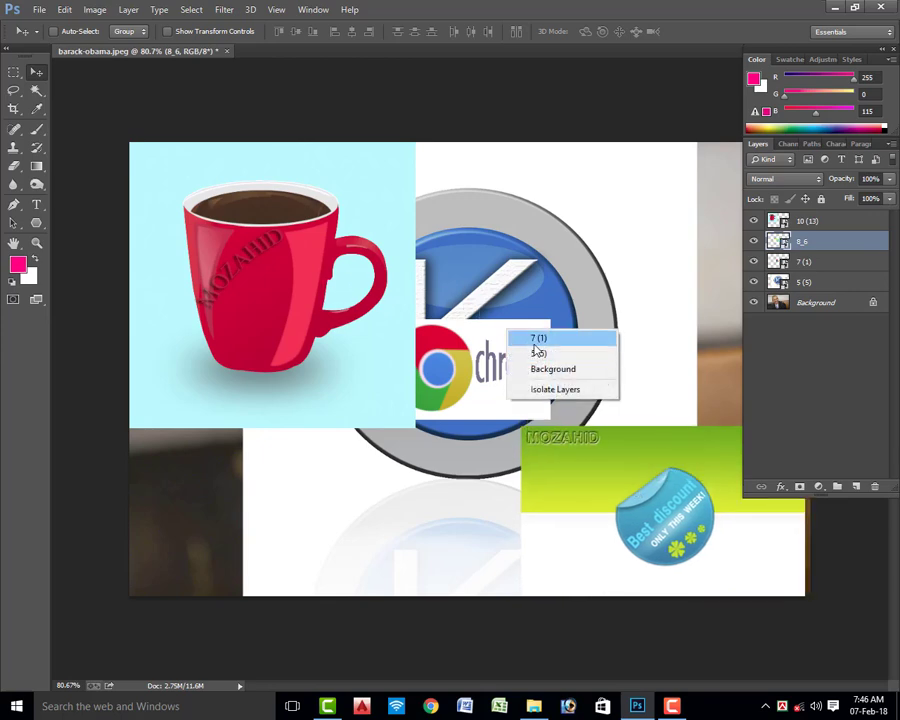
left_click(521, 341)
left_click_drag(521, 348, 476, 454)
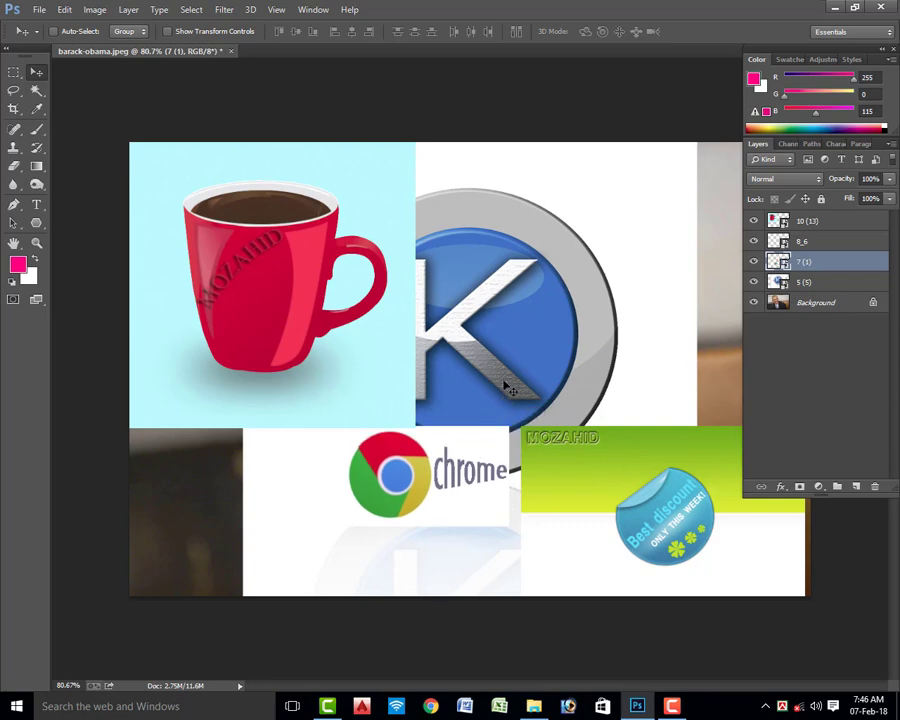
- Reposition the 8_6 discount banner into the lower-left corner
left_click(826, 246)
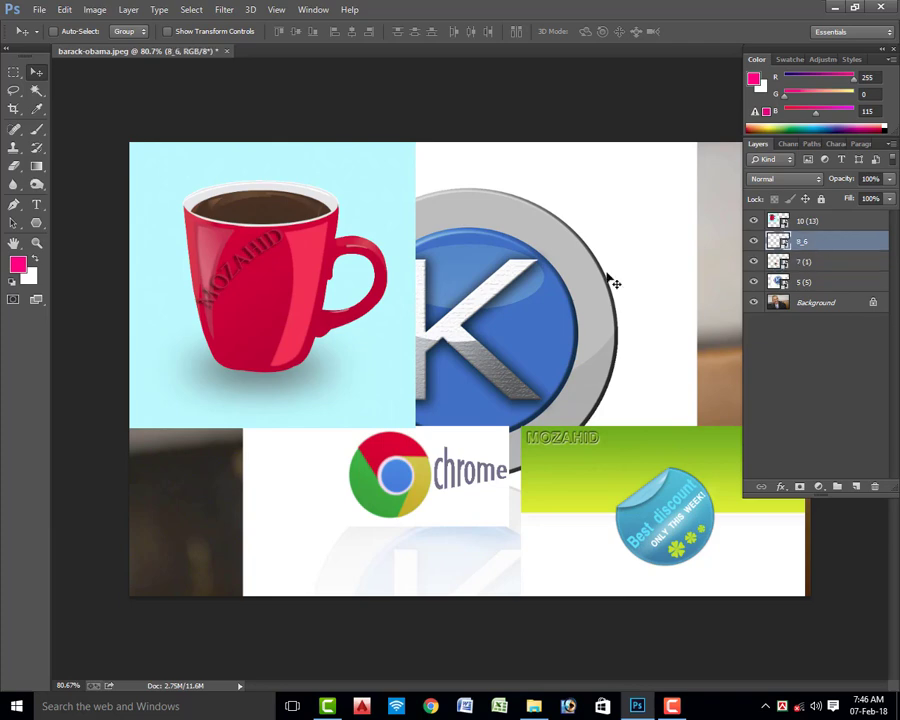
mouse_move(514, 301)
left_mouse_down()
mouse_move(386, 283)
mouse_move(584, 312)
left_mouse_up()
left_click(803, 282)
left_click(821, 245)
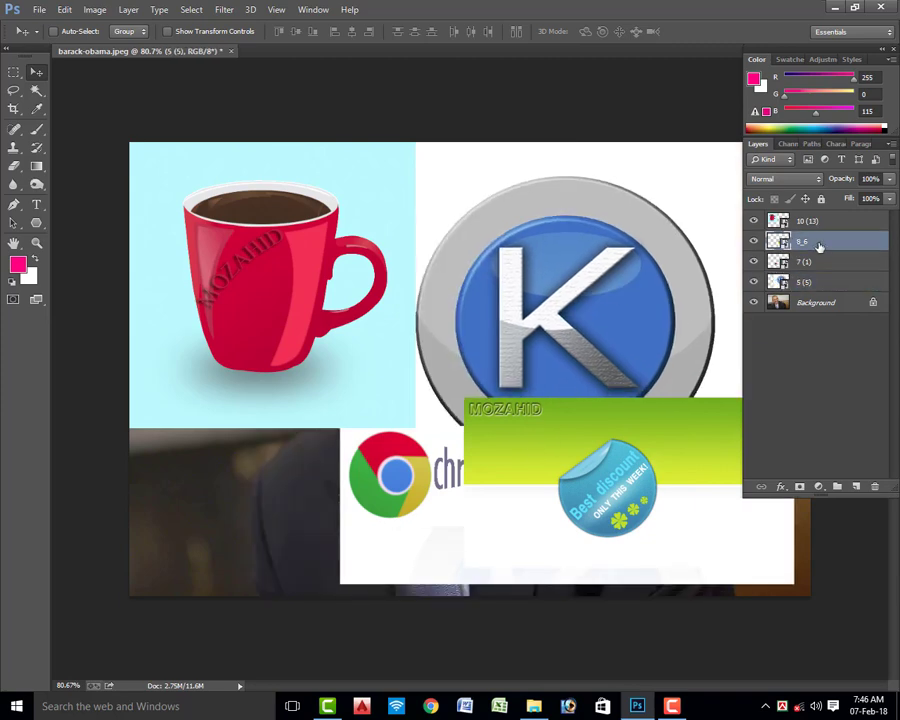
mouse_move(345, 505)
left_mouse_down()
mouse_move(31, 541)
mouse_move(268, 528)
mouse_move(284, 541)
left_mouse_up()
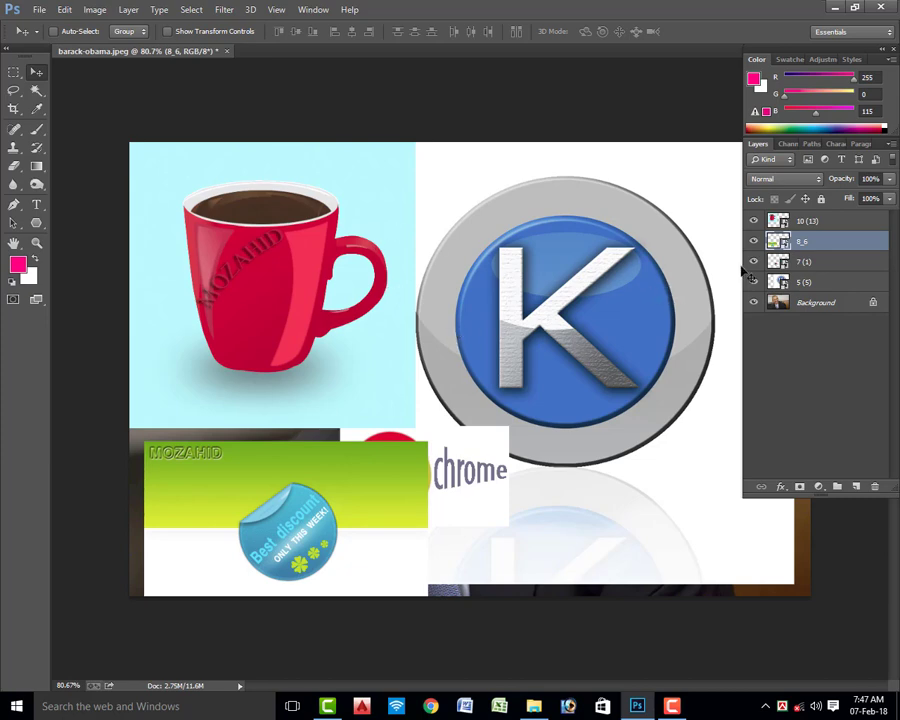
- Drop the 10 (13) cup layer just above Background and move the Chrome logo onto the cup
left_click(806, 224)
left_click_drag(811, 229, 813, 287)
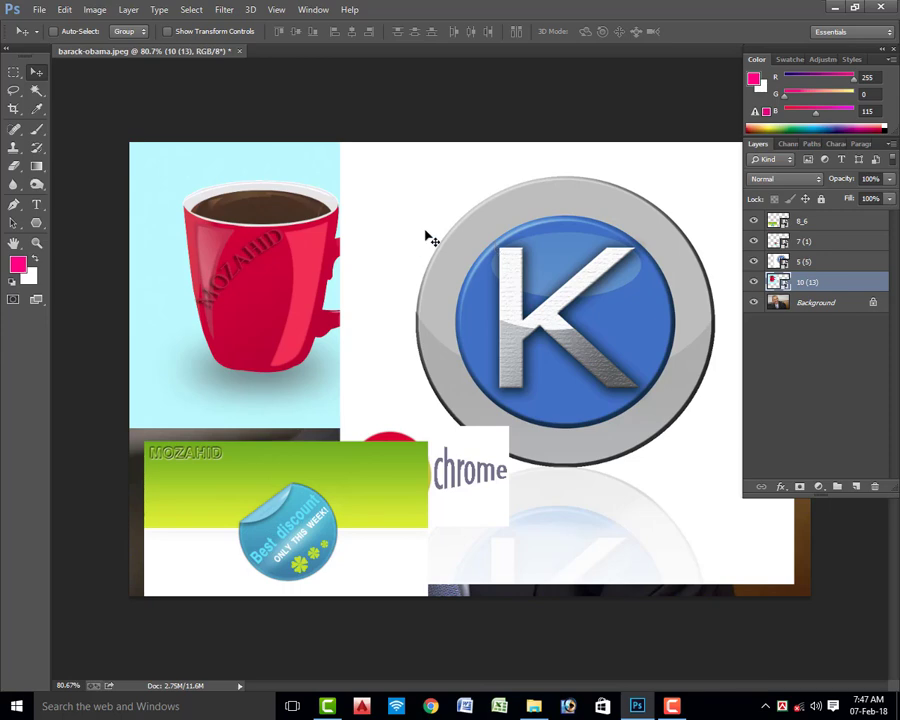
left_click_drag(494, 432, 352, 311)
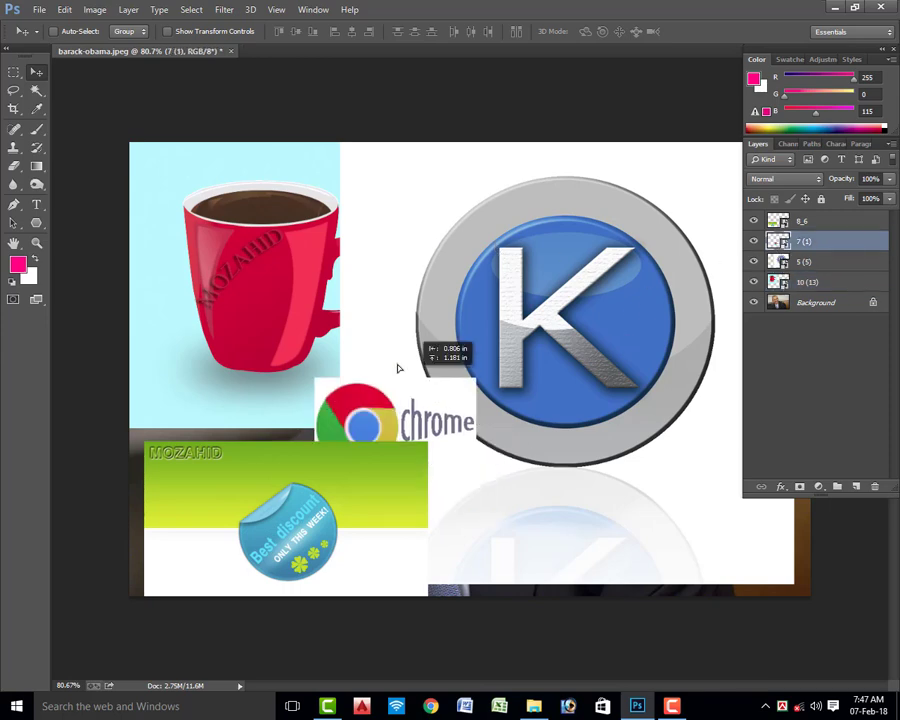
left_click_drag(376, 492, 376, 481)
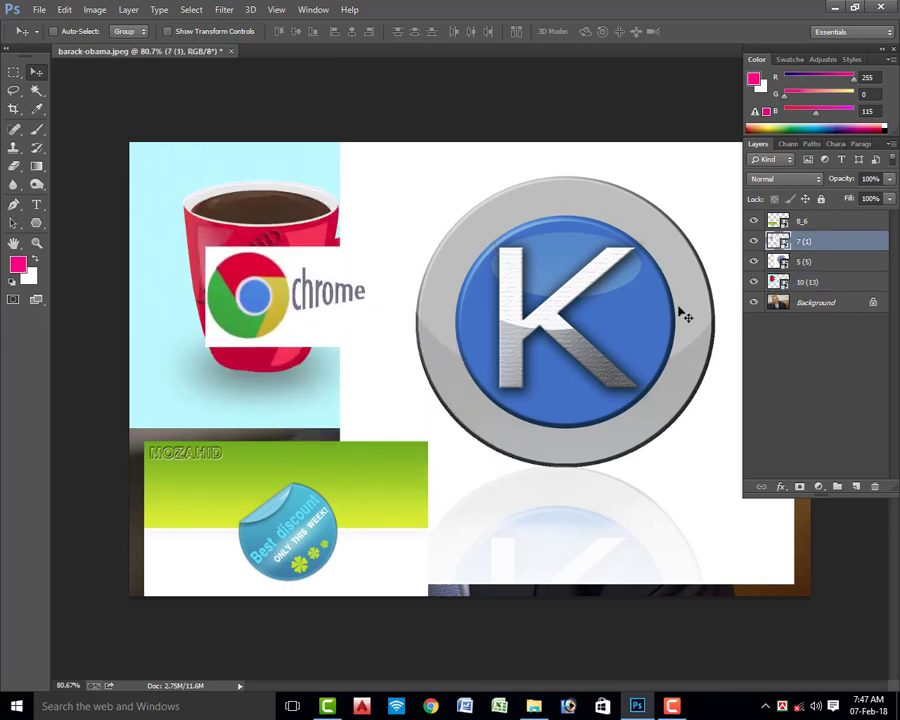
- Shift the 5 (5) K logo and 8_6 MOZAHID banner up-left, then bring the cup layer to the top
left_click(827, 266)
left_click_drag(442, 516, 285, 403)
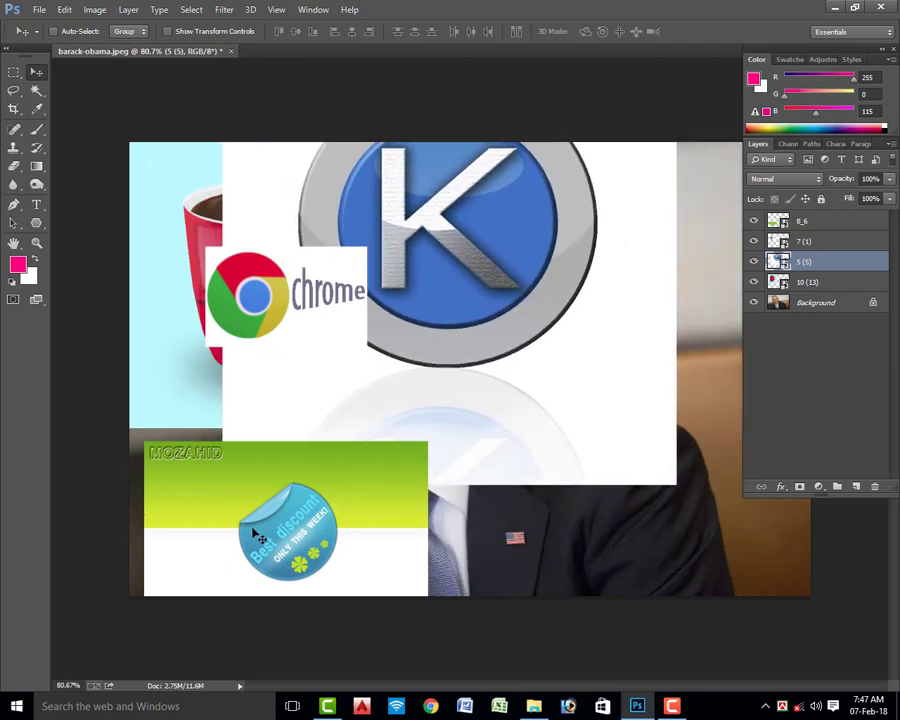
left_click(800, 221)
left_click_drag(397, 477, 340, 371)
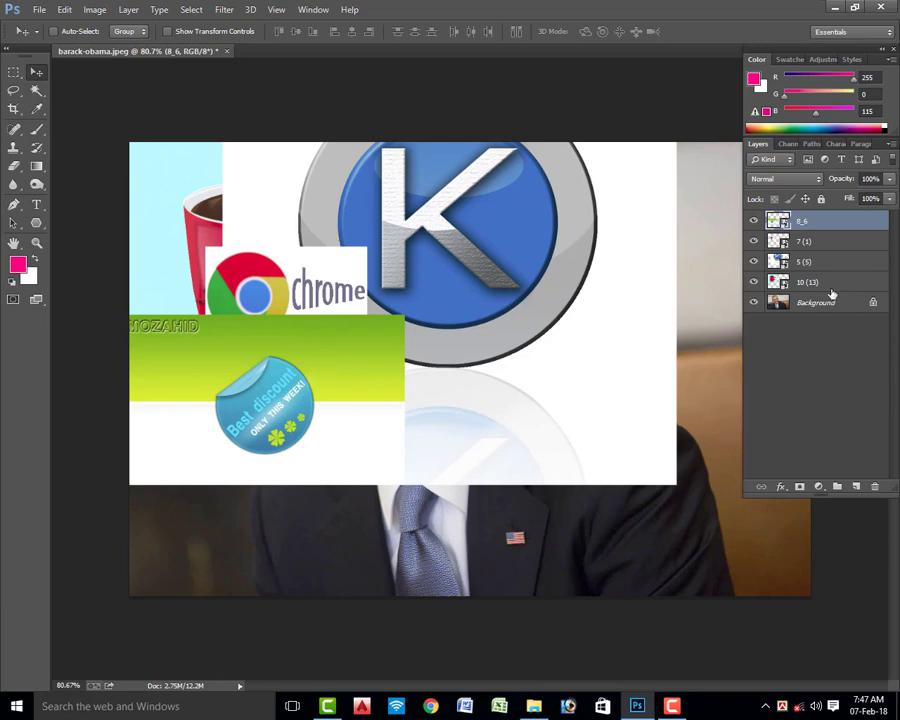
left_click_drag(805, 282, 815, 222)
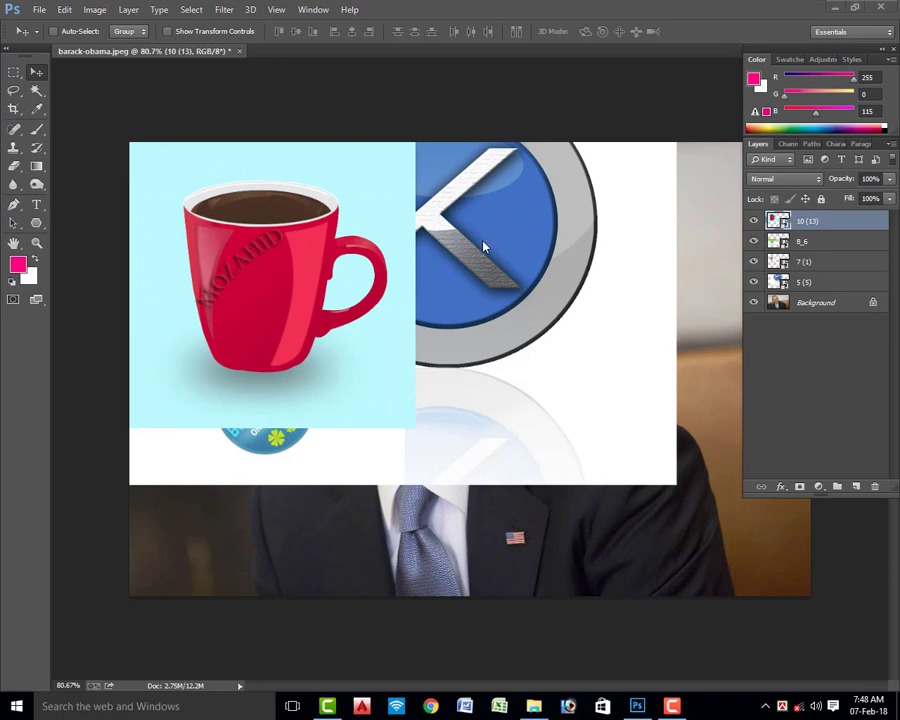
- Hide the 10 (13) cup, 8_6 banner and 7 (1) Chrome logo layers
left_click(754, 221)
left_click(754, 221)
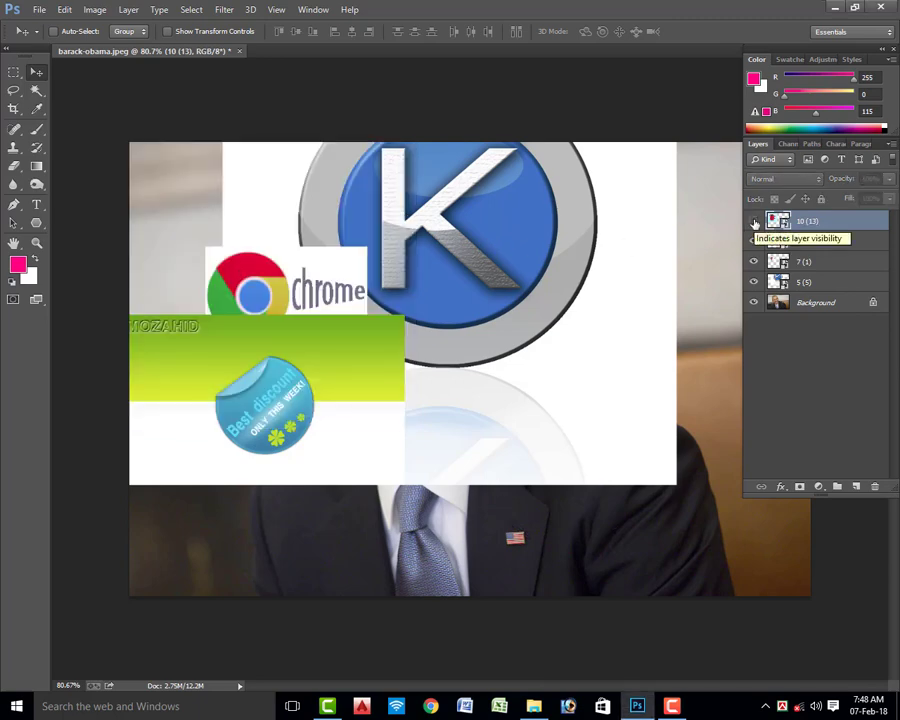
left_click(754, 221)
left_click(754, 241)
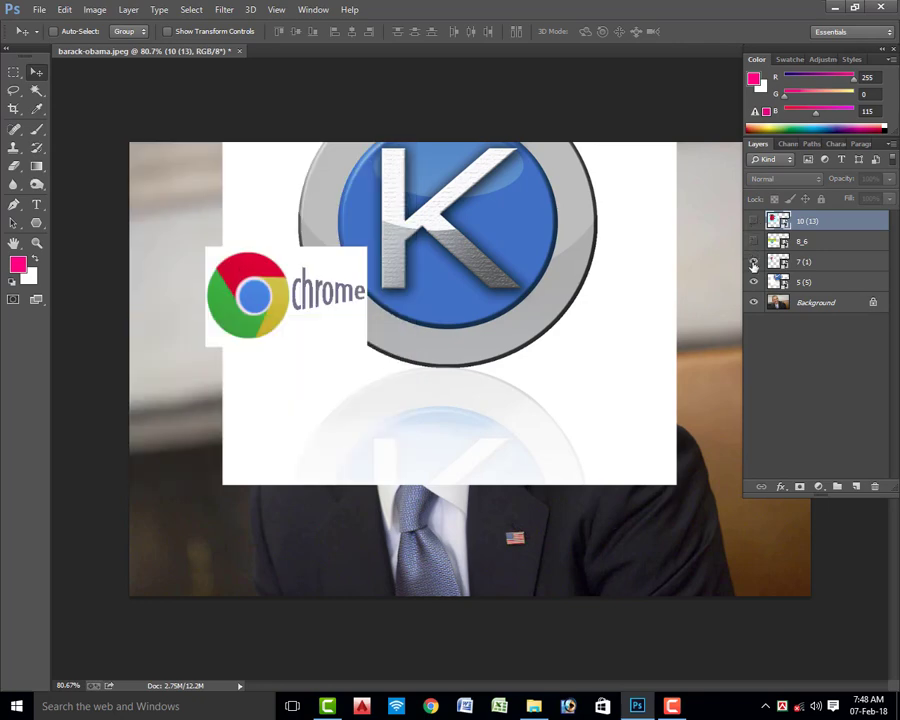
left_click(754, 262)
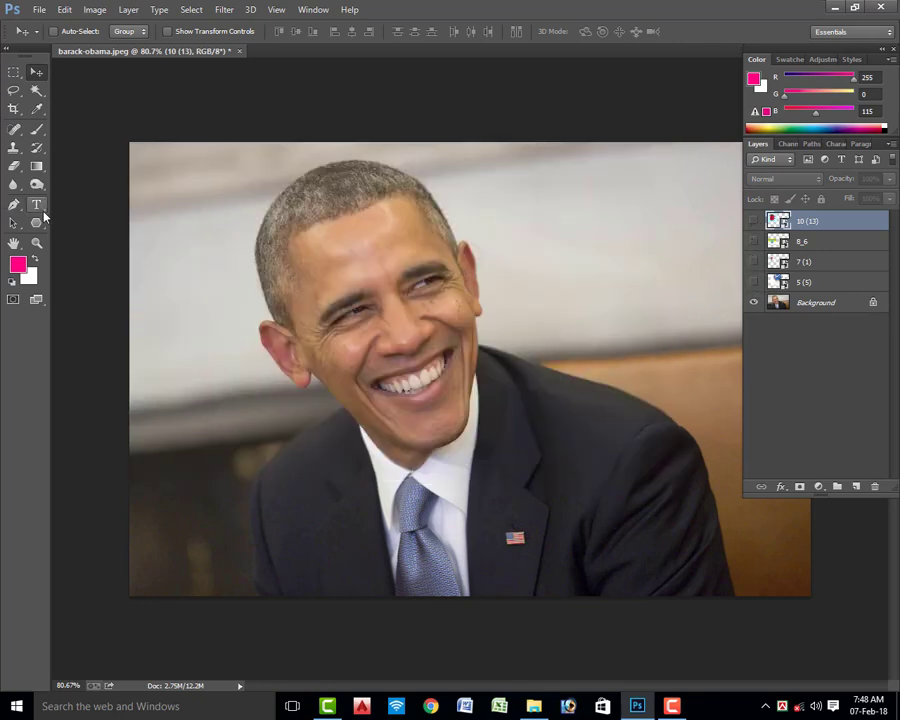
- Add a pink horizontal text layer reading 'Photoshop CC 2017' near the photo's upper left
left_click(36, 205)
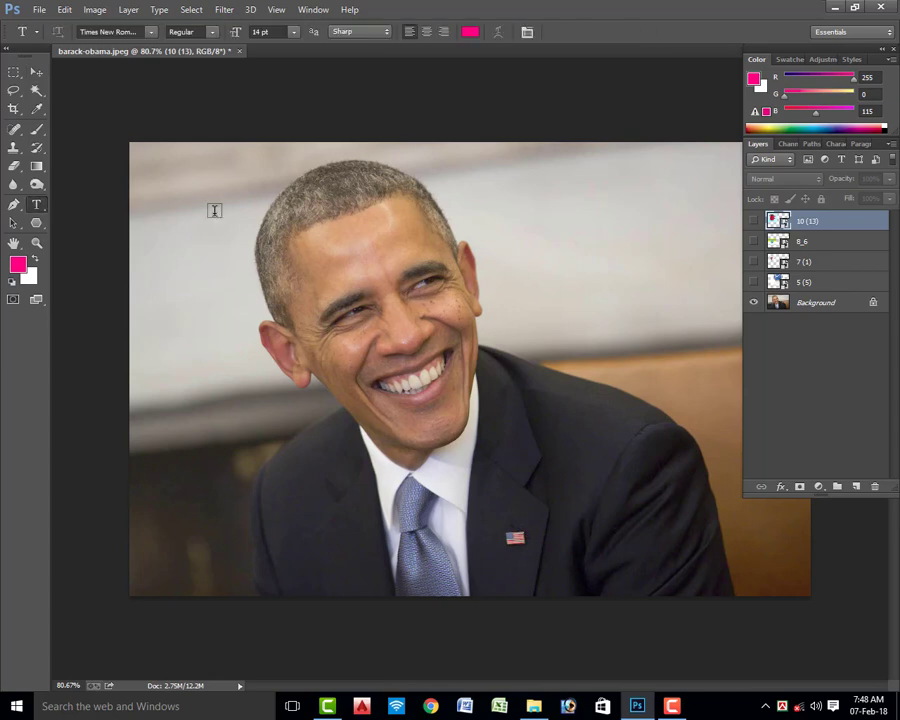
left_click(214, 210)
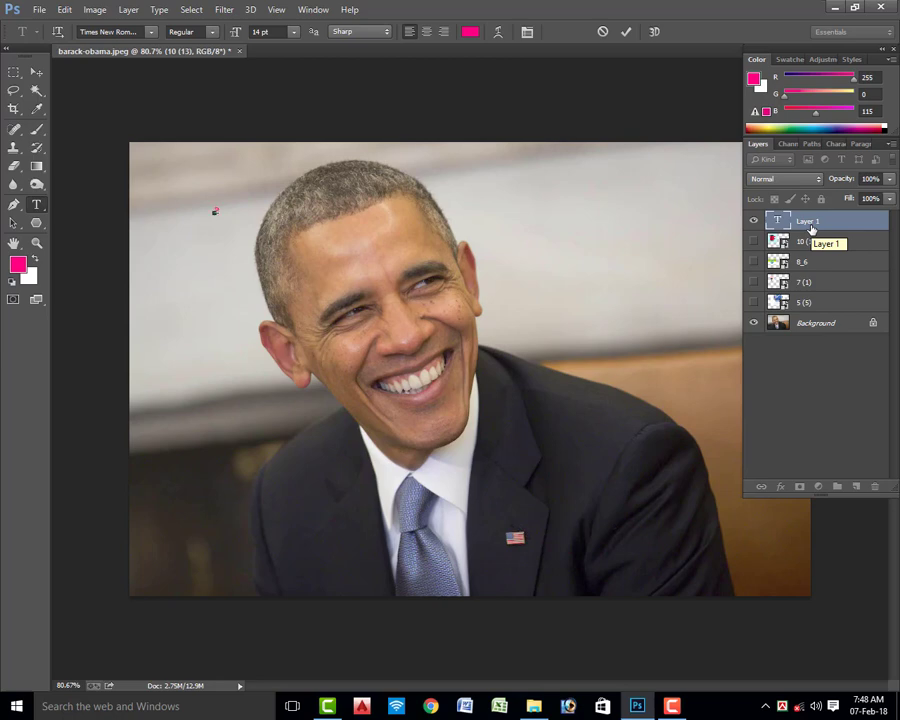
type("Oba")
type("ma")
type("sh")
type("op")
type(" C")
type("C")
type(" 2017")
left_click(36, 72)
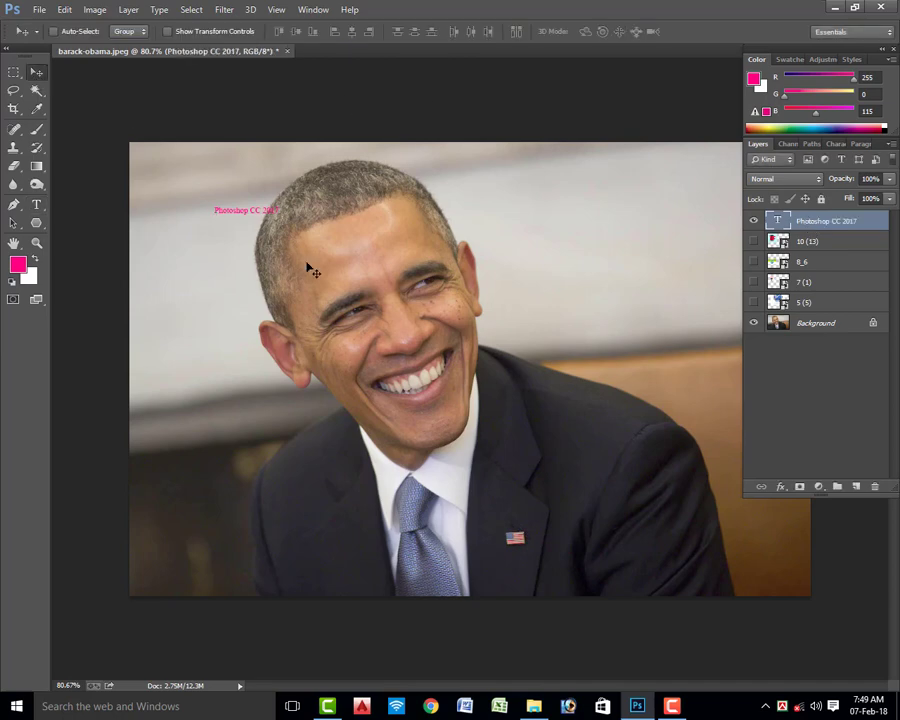
- Scale the pink text up across the top of the photo and nudge it down two steps
key("ctrl+t")
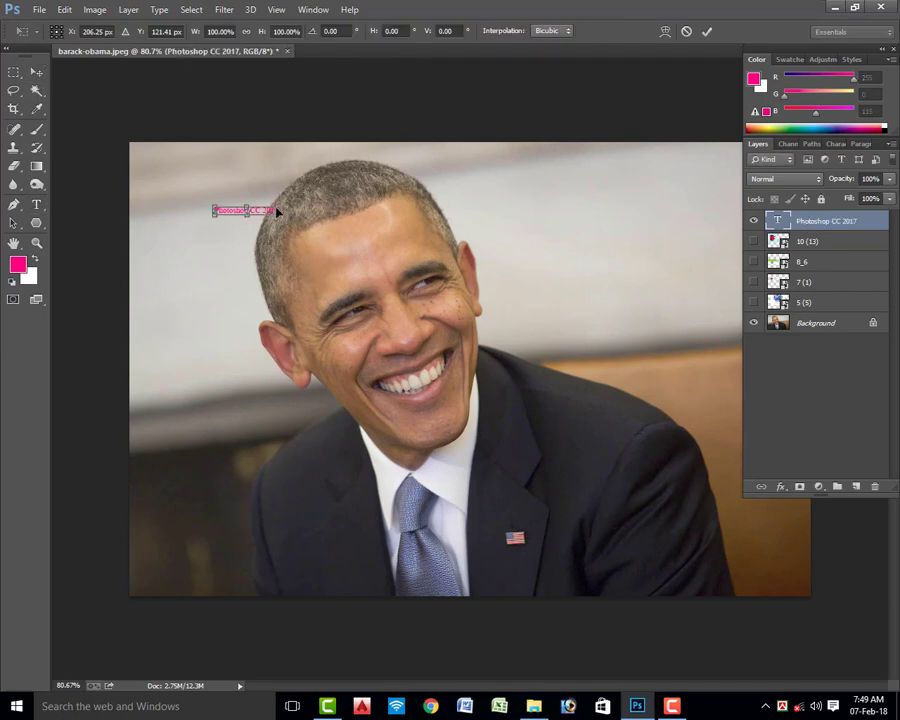
left_click_drag(280, 207, 671, 153)
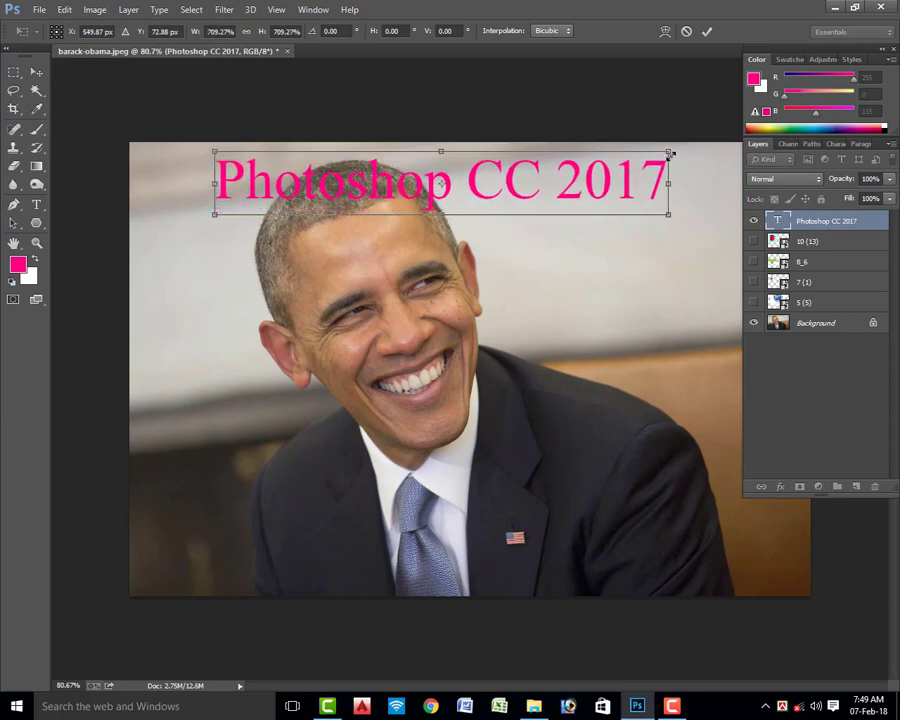
key("Return")
key("Down")
key("Down")
key("Down")
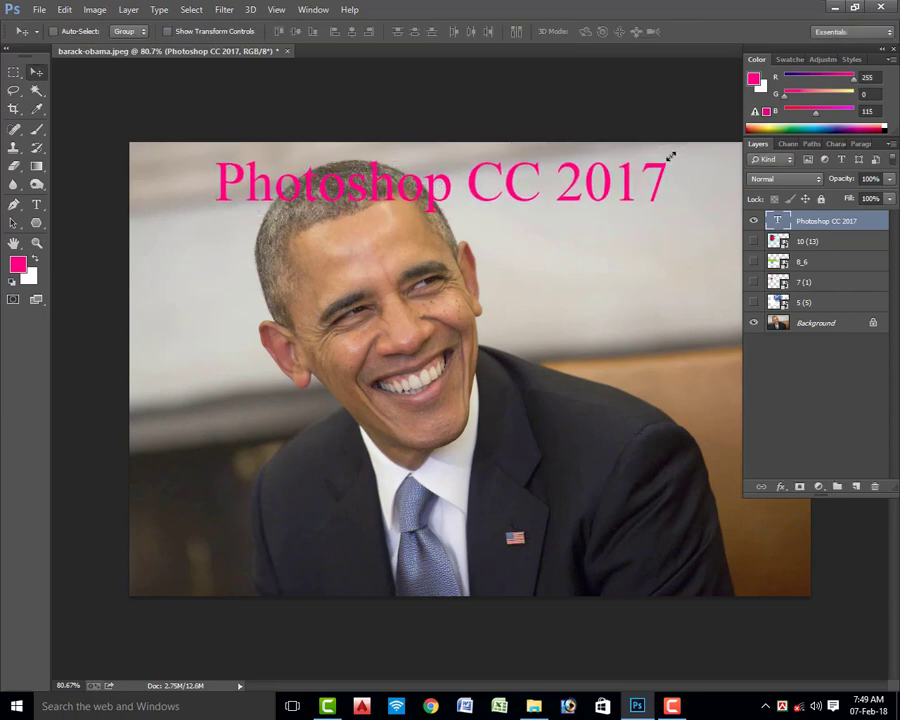
key("Down")
key("Down")
key("Down")
key("Down")
key("Down")
key("Down")
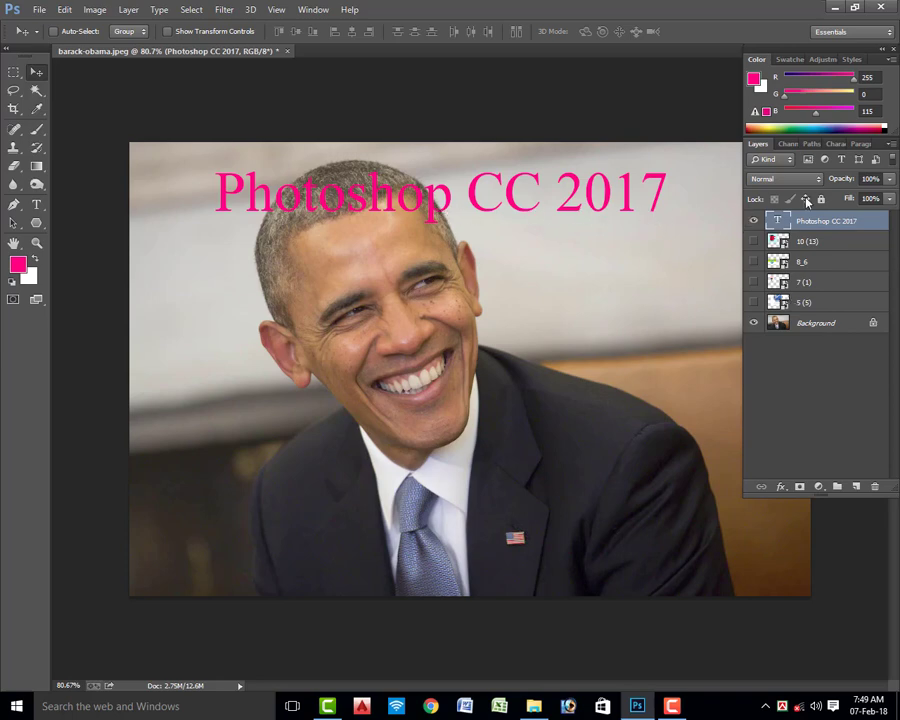
- Drag the 'Photoshop CC 2017' layer below 5 (5), directly above Background
mouse_move(812, 221)
left_mouse_down()
mouse_move(815, 280)
mouse_move(813, 223)
left_mouse_up()
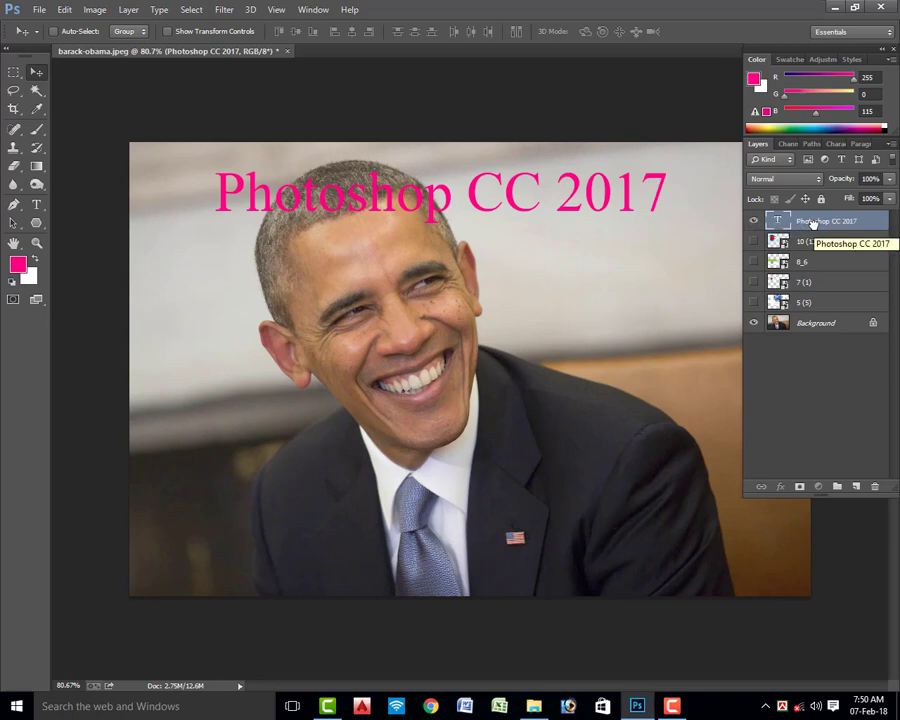
left_click_drag(812, 222, 824, 315)
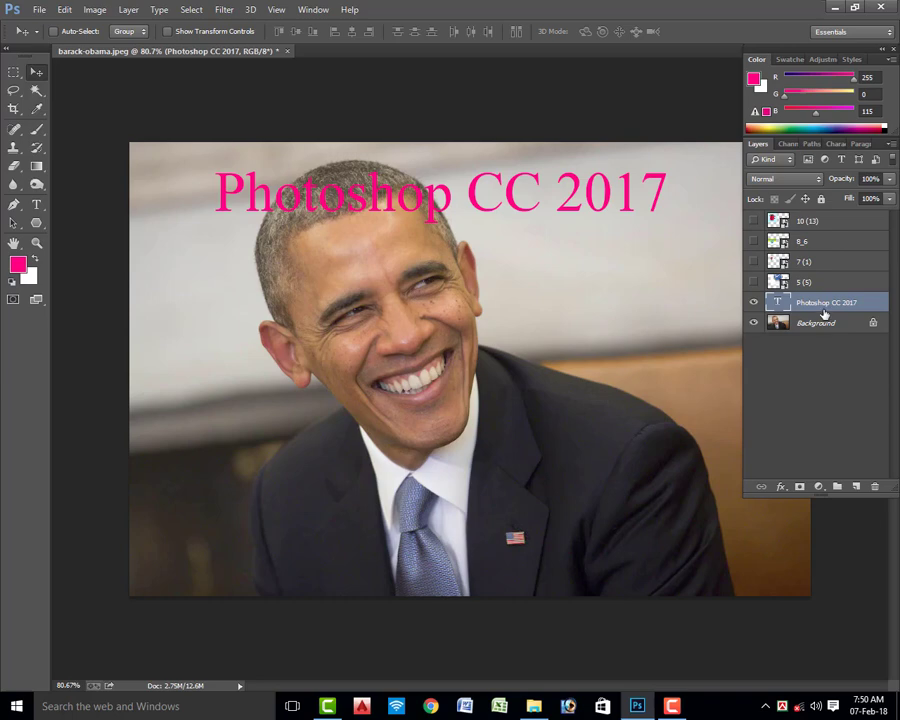